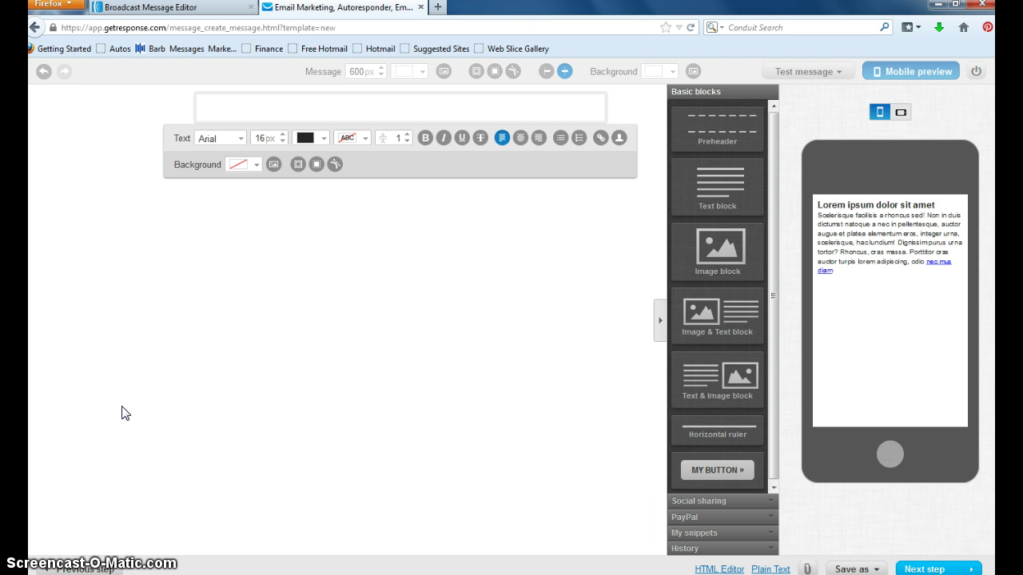
- Enter "If you no longer want to receive my emails then Unsubscribe here." in the empty text block of the message
{"action": "left_click", "coordinate": [171, 367]}
{"action": "left_click", "coordinate": [203, 245]}
{"action": "left_click", "coordinate": [206, 108]}
{"action": "type", "text": "If you no longer want to r"}
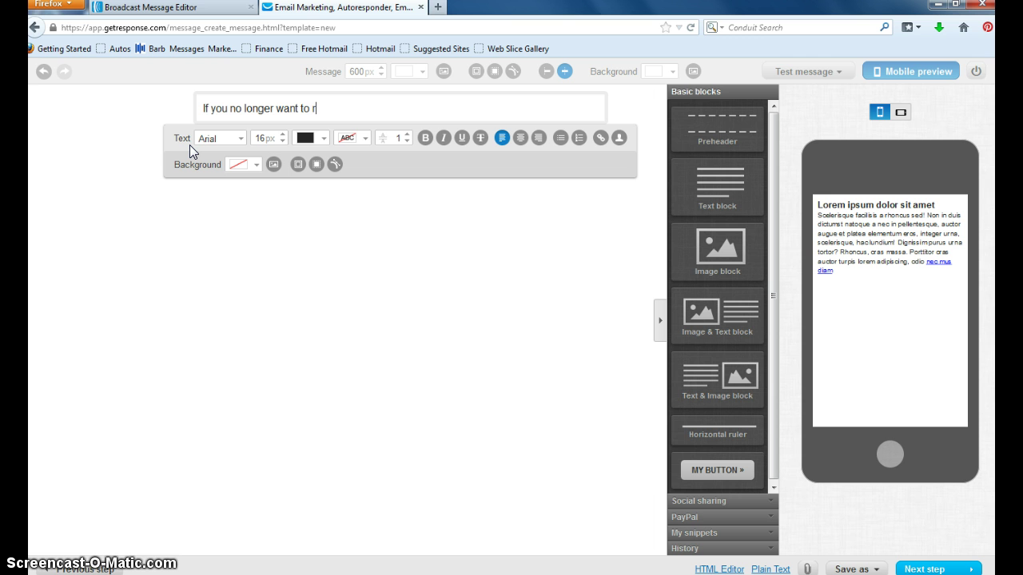
{"action": "type", "text": "eceive my emails"}
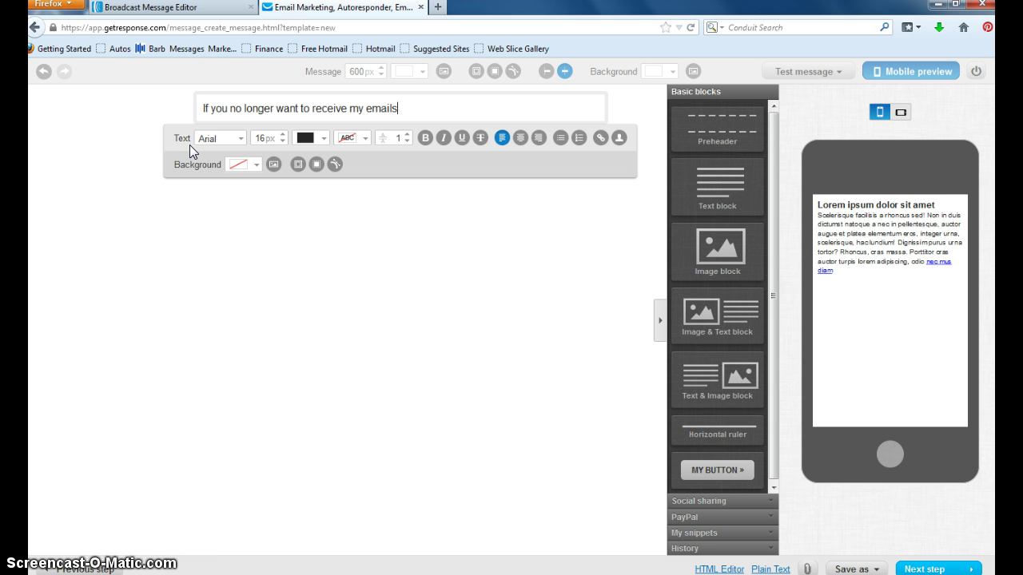
{"action": "type", "text": " then Unsubscribe"}
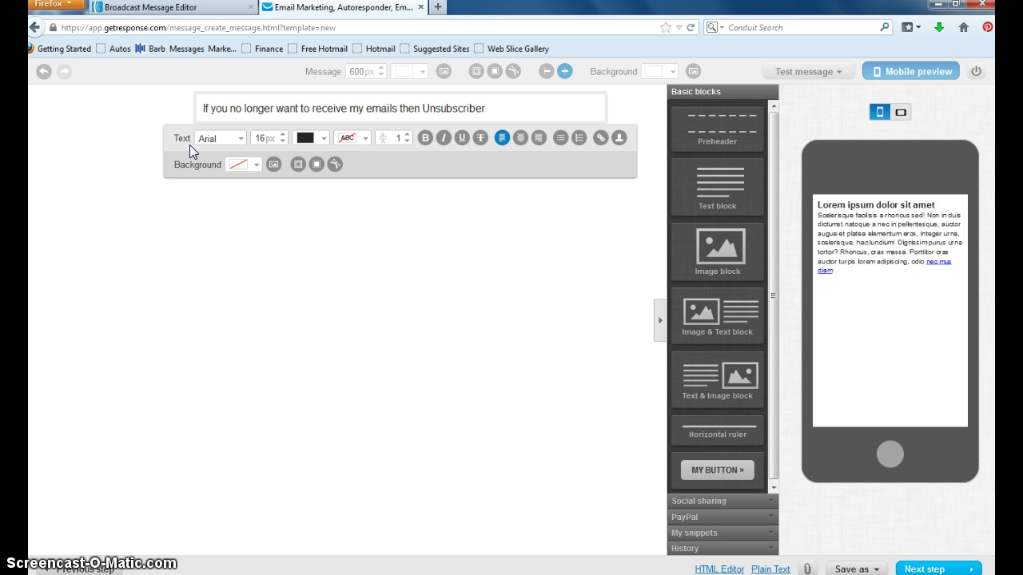
{"action": "type", "text": " here."}
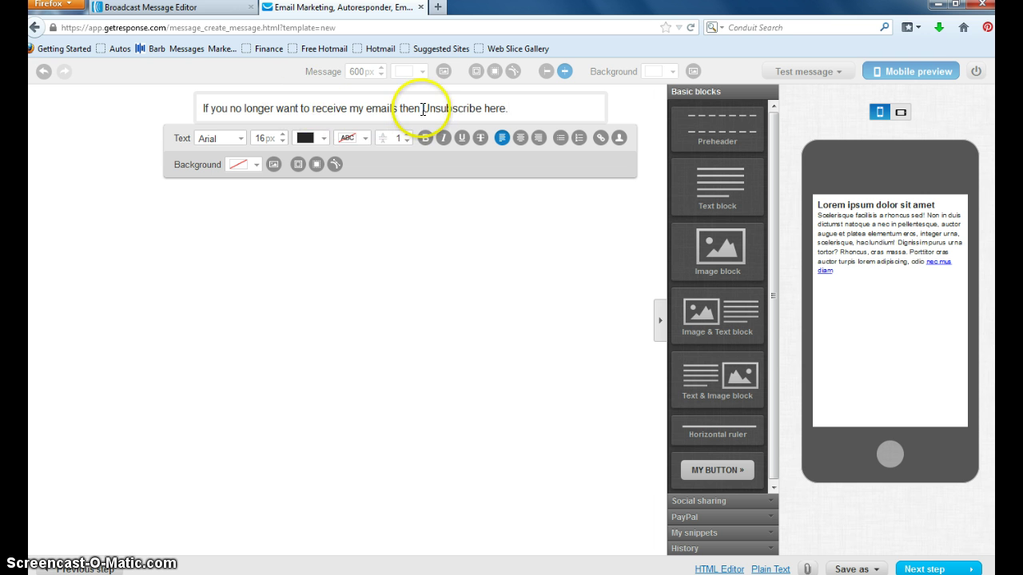
- Link the word "Unsubscribe" in the sentence to the URL [[remove]], leaving the link title empty
{"action": "left_click_drag", "start_coordinate": [421, 109], "coordinate": [484, 108]}
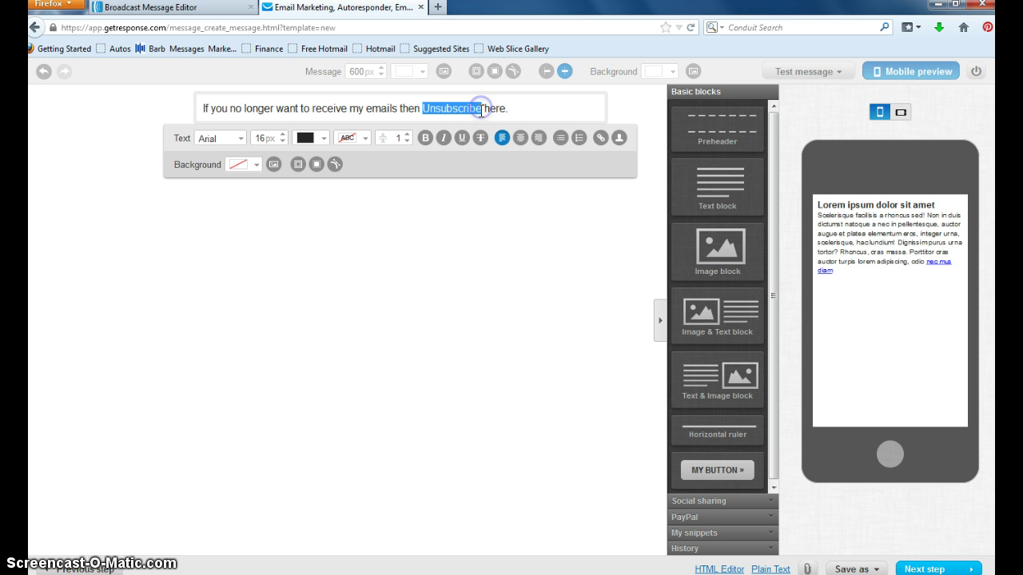
{"action": "left_click", "coordinate": [598, 137]}
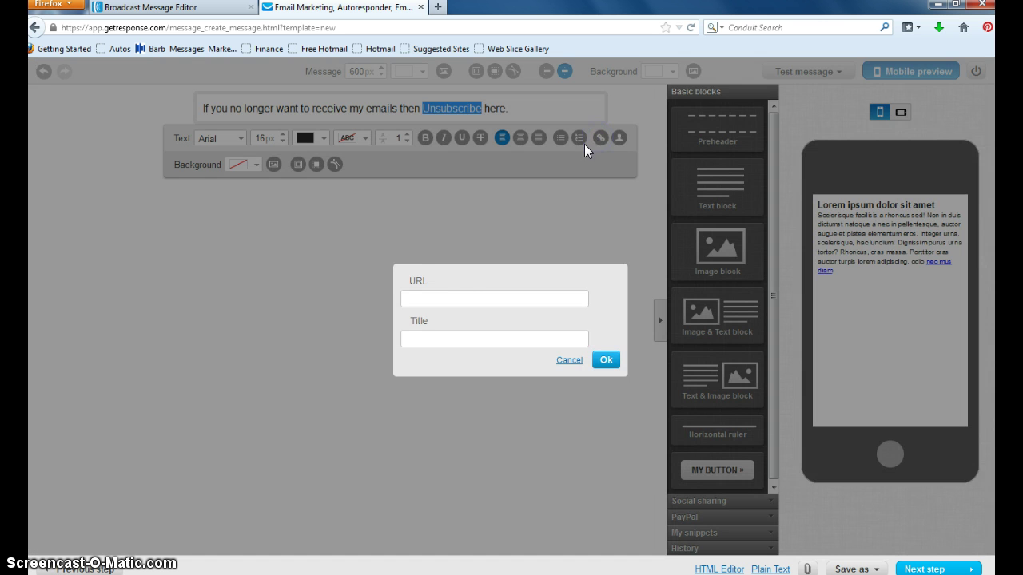
{"action": "left_click", "coordinate": [414, 298]}
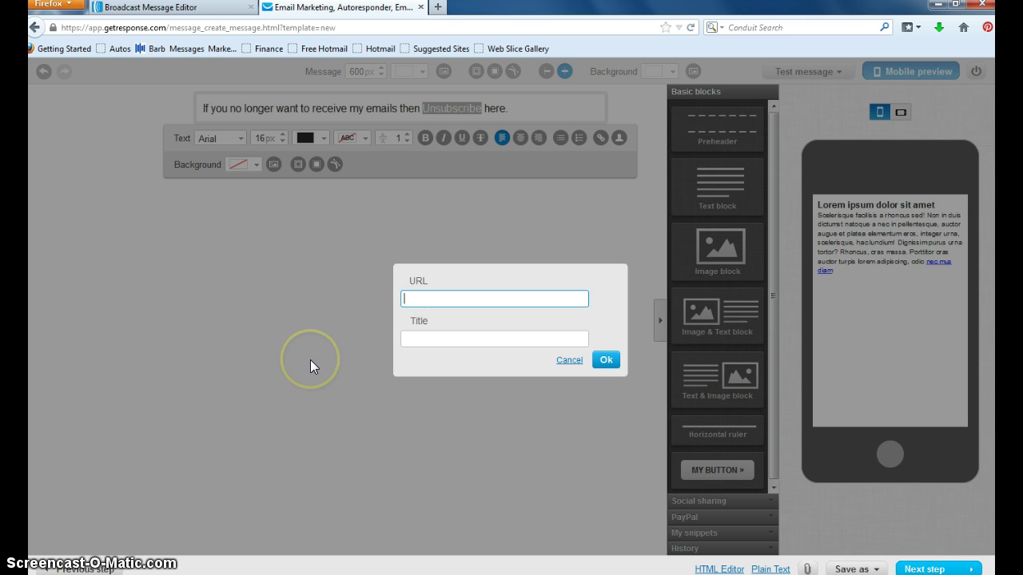
{"action": "type", "text": "h"}
{"action": "type", "text": "[remove"}
{"action": "type", "text": "]]"}
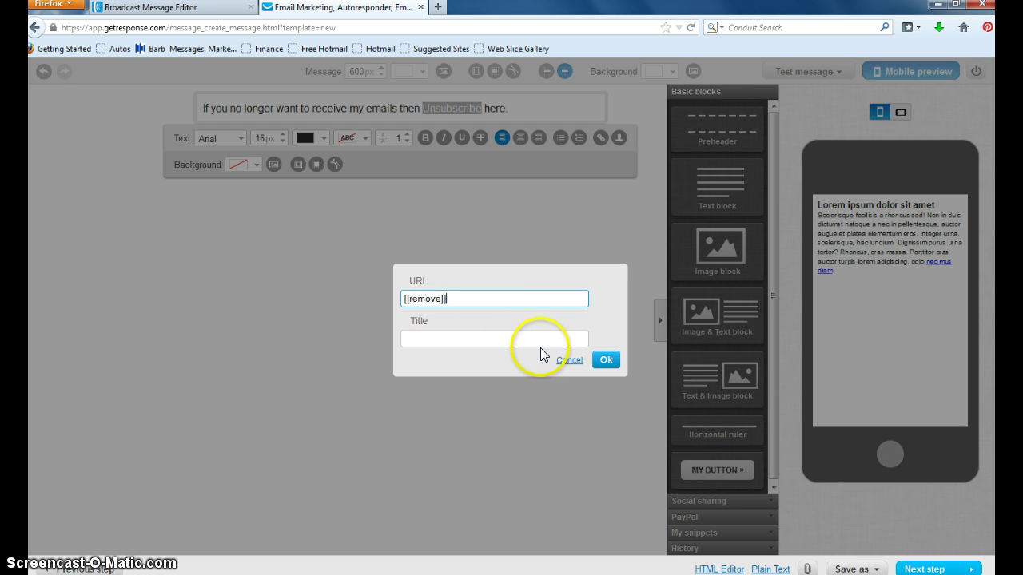
{"action": "left_click", "coordinate": [604, 360]}
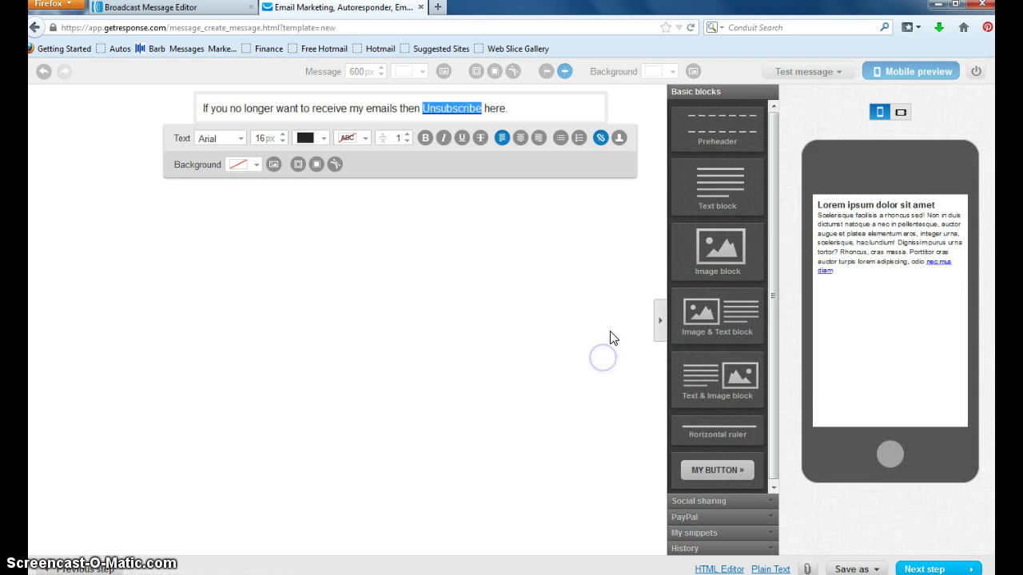
{"action": "left_click", "coordinate": [547, 106]}
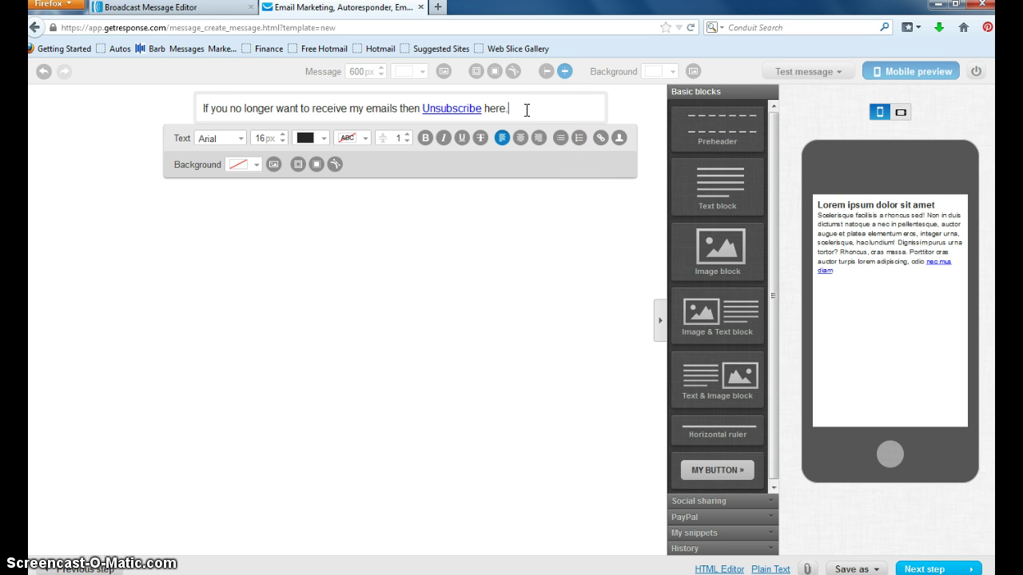
- Set the font size of the whole unsubscribe sentence to 14 px
{"action": "left_click_drag", "start_coordinate": [525, 109], "coordinate": [202, 107]}
{"action": "left_click", "coordinate": [283, 142]}
{"action": "left_click", "coordinate": [283, 142]}
- Add the line "Insert you subject email." below the unsubscribe sentence, separated by blank space
{"action": "left_click", "coordinate": [512, 102]}
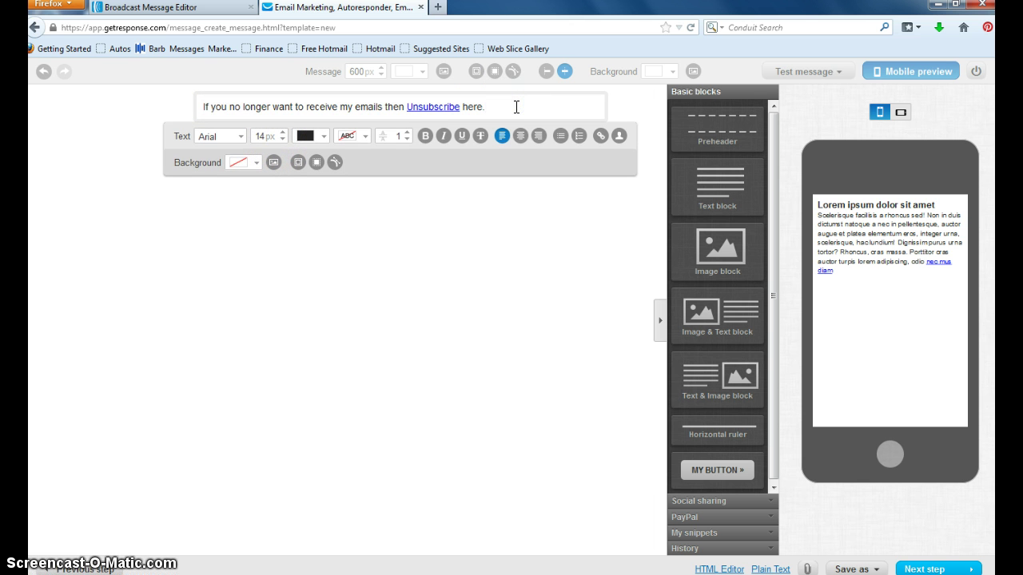
{"action": "key", "text": "Return"}
{"action": "key", "text": "Return"}
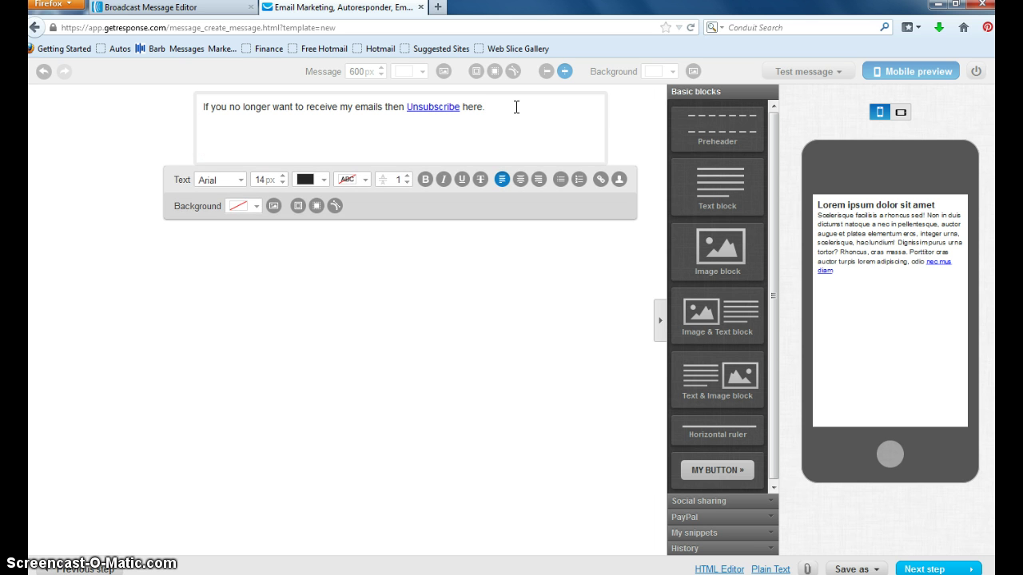
{"action": "type", "text": "Insert you subject email."}
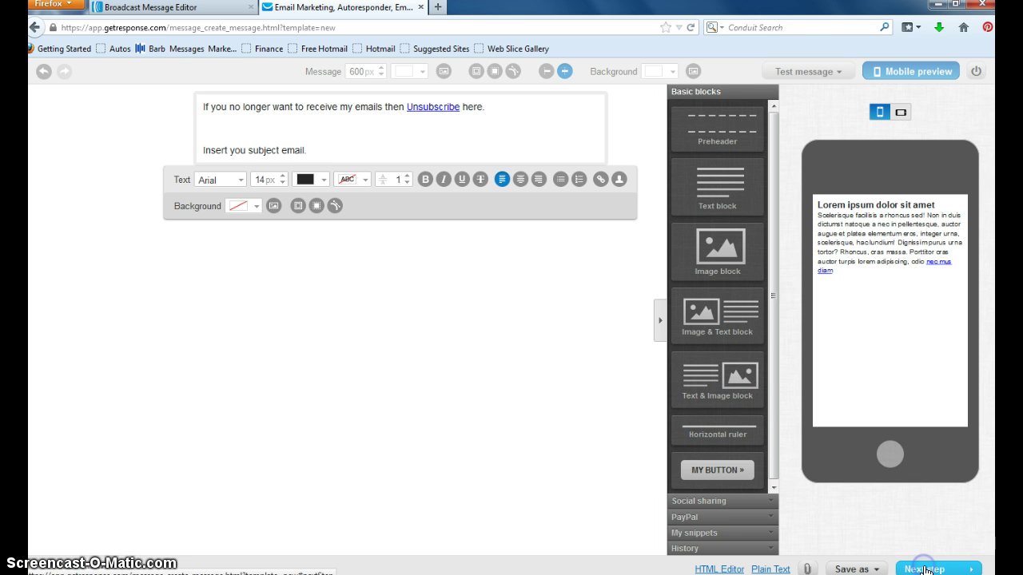
- Proceed through the recipients stage without choosing any campaign and save the message as a draft
{"action": "left_click", "coordinate": [927, 569]}
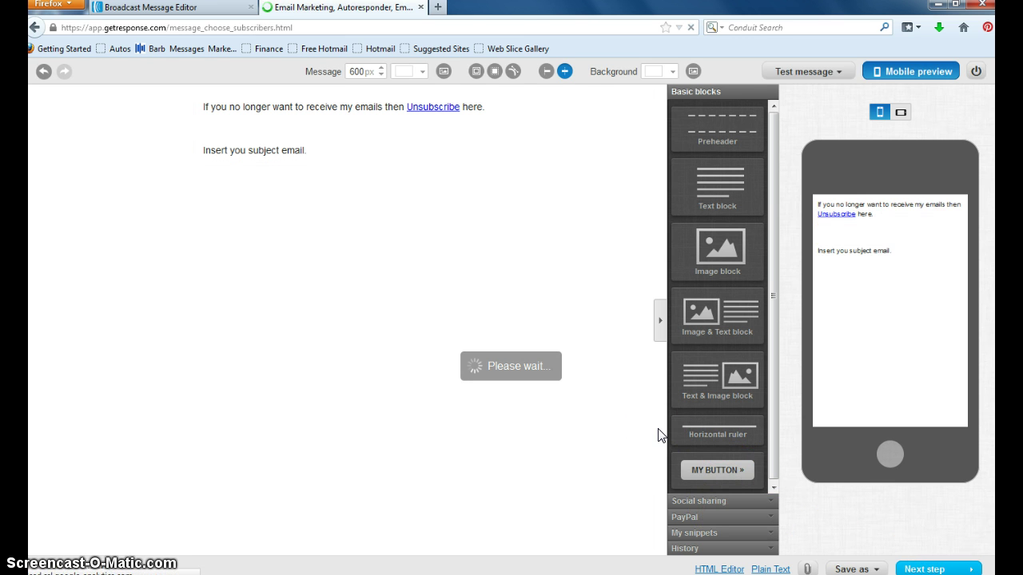
{"action": "scroll", "coordinate": [505, 358], "scroll_direction": "down", "scroll_amount": 1}
{"action": "scroll", "coordinate": [692, 418], "scroll_direction": "down", "scroll_amount": 3}
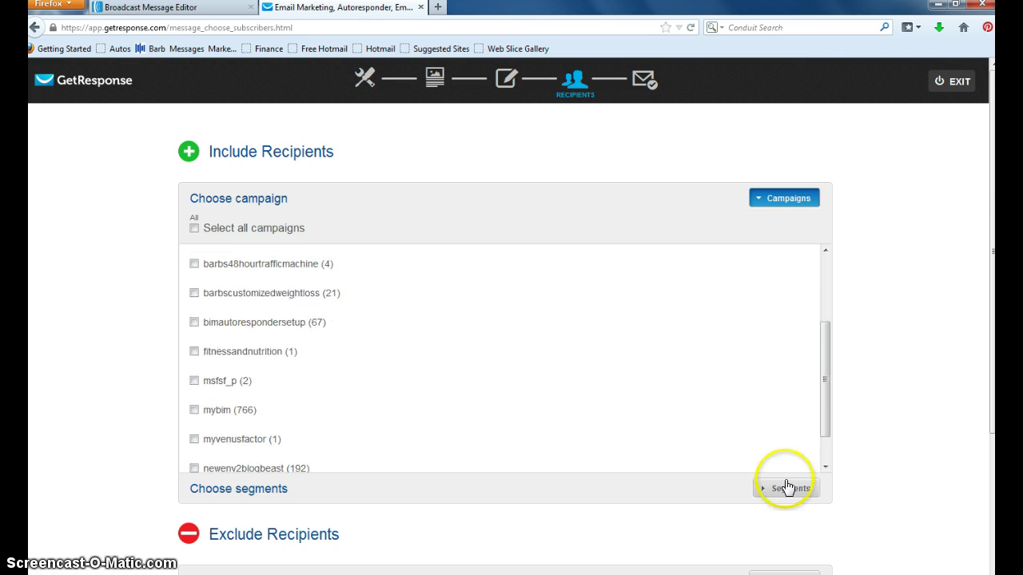
{"action": "scroll", "coordinate": [904, 463], "scroll_direction": "down", "scroll_amount": 4}
{"action": "left_click", "coordinate": [919, 543]}
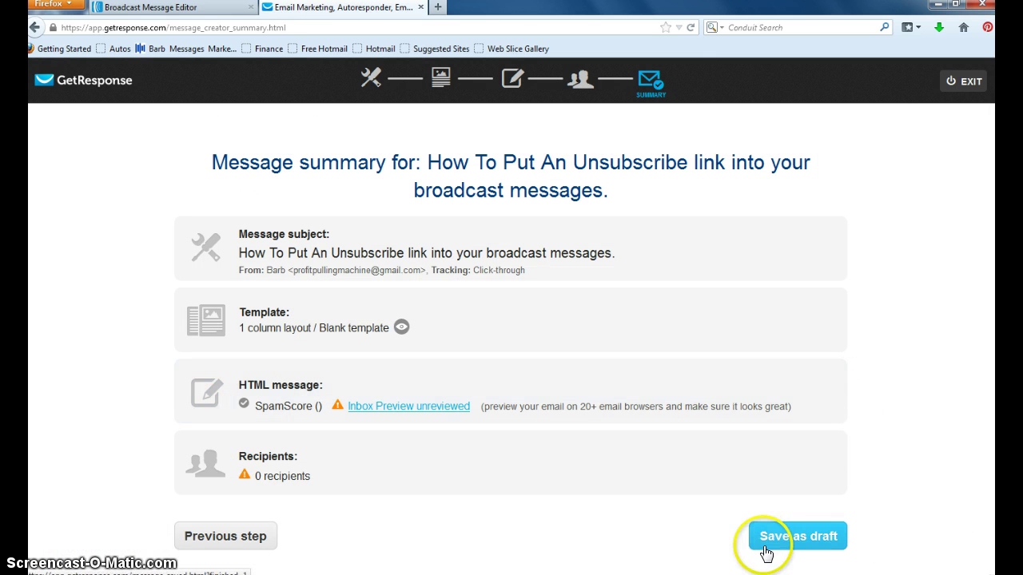
{"action": "left_click", "coordinate": [765, 552]}
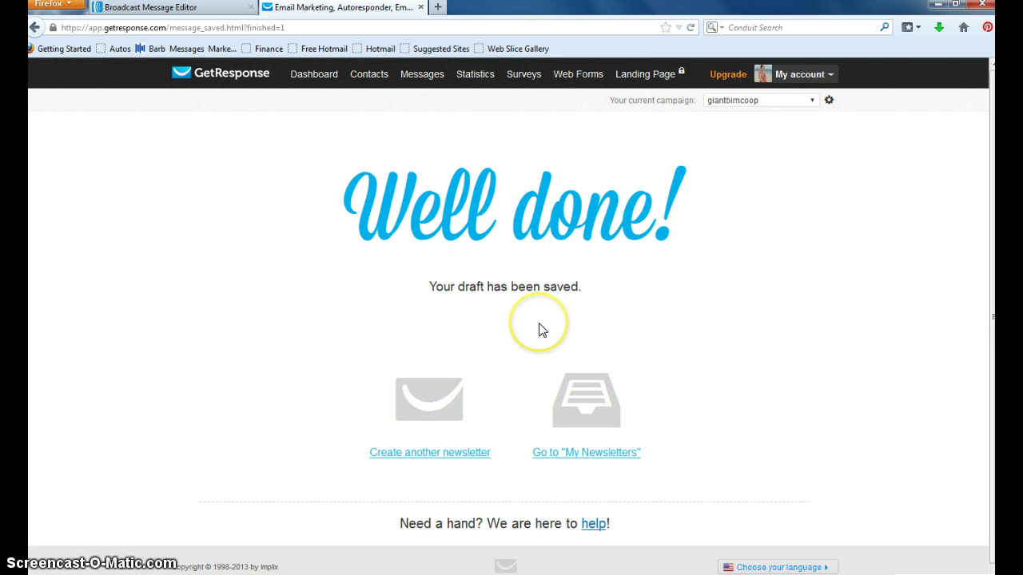
- Switch to AWeber and create a new broadcast with the subject "How to insert unsubscribe link."
{"action": "left_click", "coordinate": [156, 10]}
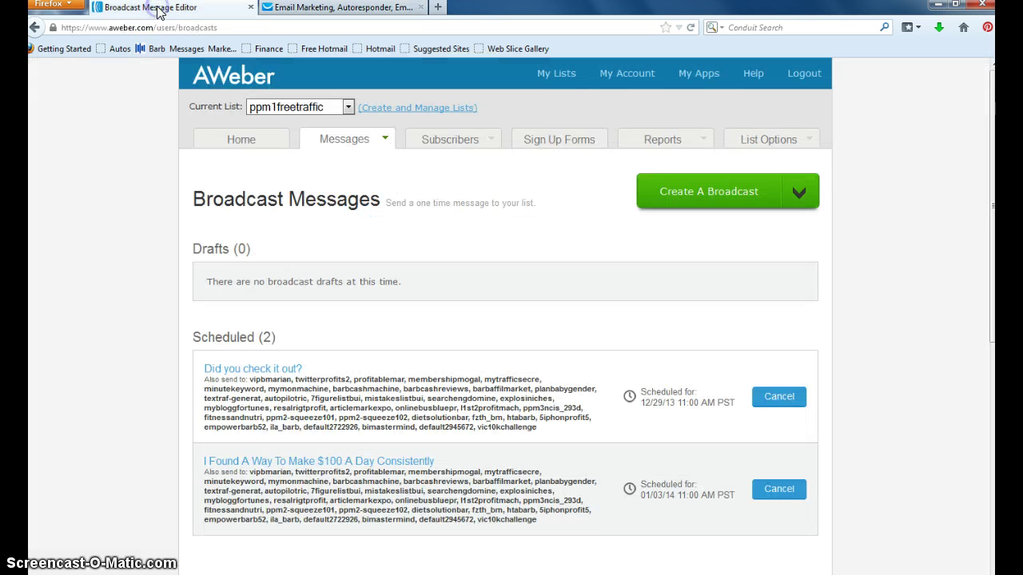
{"action": "left_click", "coordinate": [717, 197]}
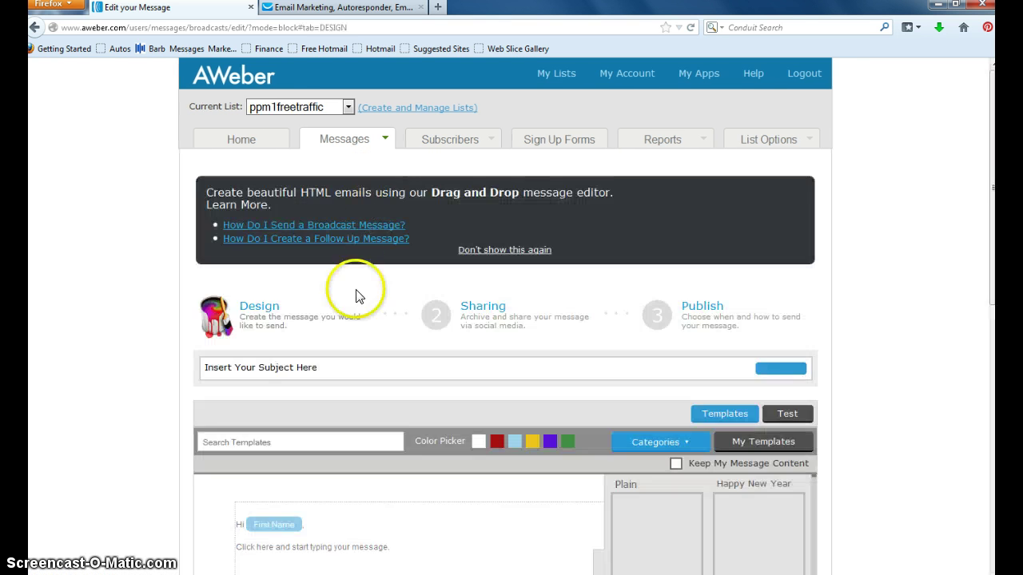
{"action": "left_click", "coordinate": [219, 367]}
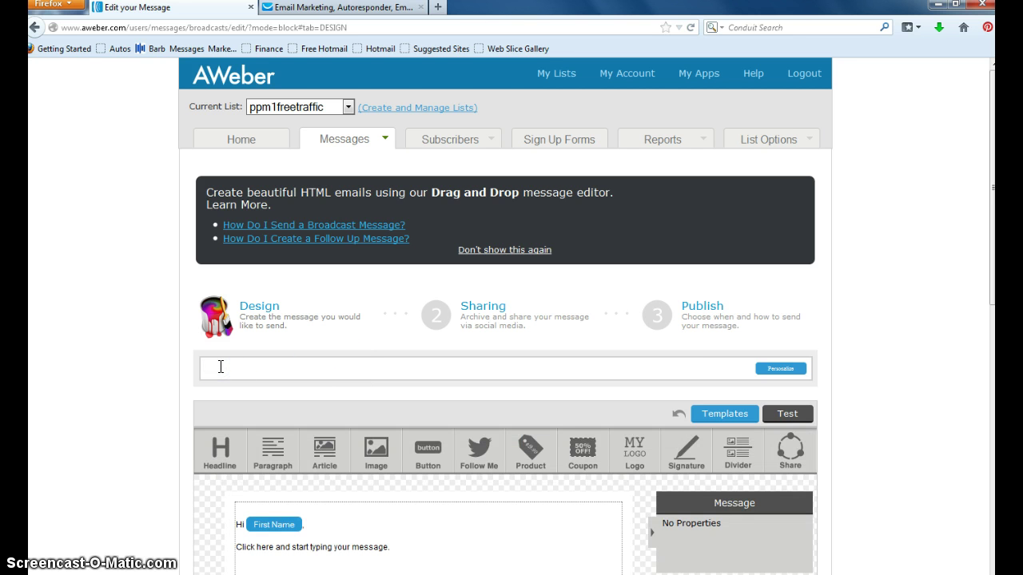
{"action": "type", "text": "How to insert unsubscrip"}
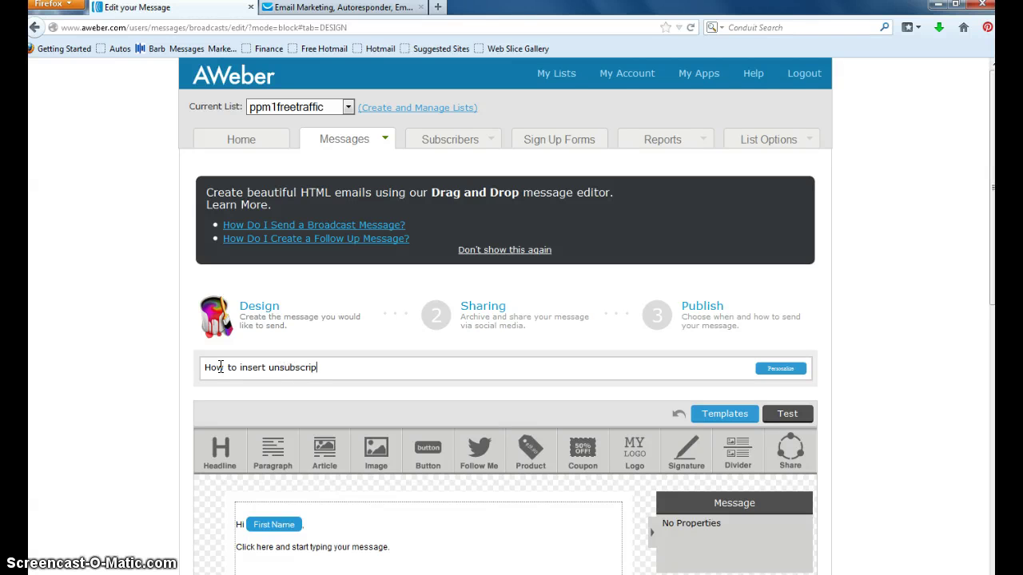
{"action": "key", "text": "BackSpace"}
{"action": "type", "text": "be"}
{"action": "type", "text": "link"}
- Replace the default greeting and placeholder text in the message body with "If you no longer want to receive my emails then"
{"action": "scroll", "coordinate": [269, 406], "scroll_direction": "down", "scroll_amount": 3}
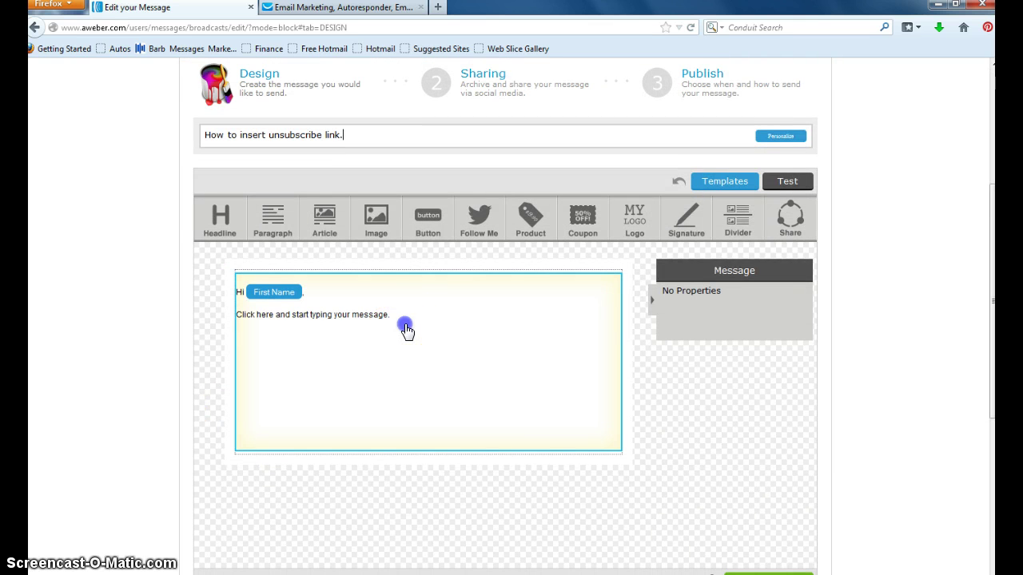
{"action": "left_click", "coordinate": [404, 325]}
{"action": "left_click", "coordinate": [403, 320]}
{"action": "left_click_drag", "start_coordinate": [402, 312], "coordinate": [238, 284]}
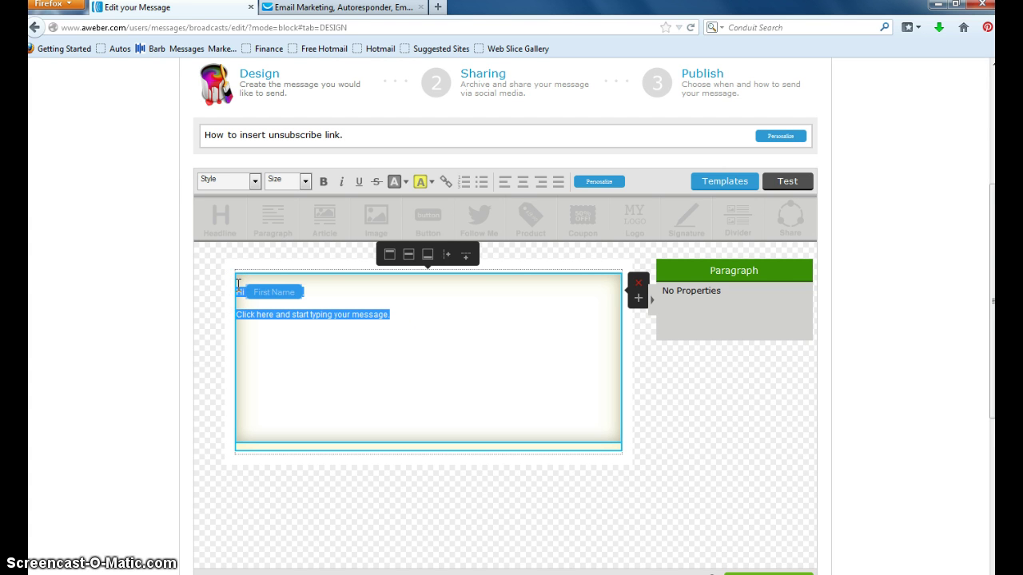
{"action": "key", "text": "Delete"}
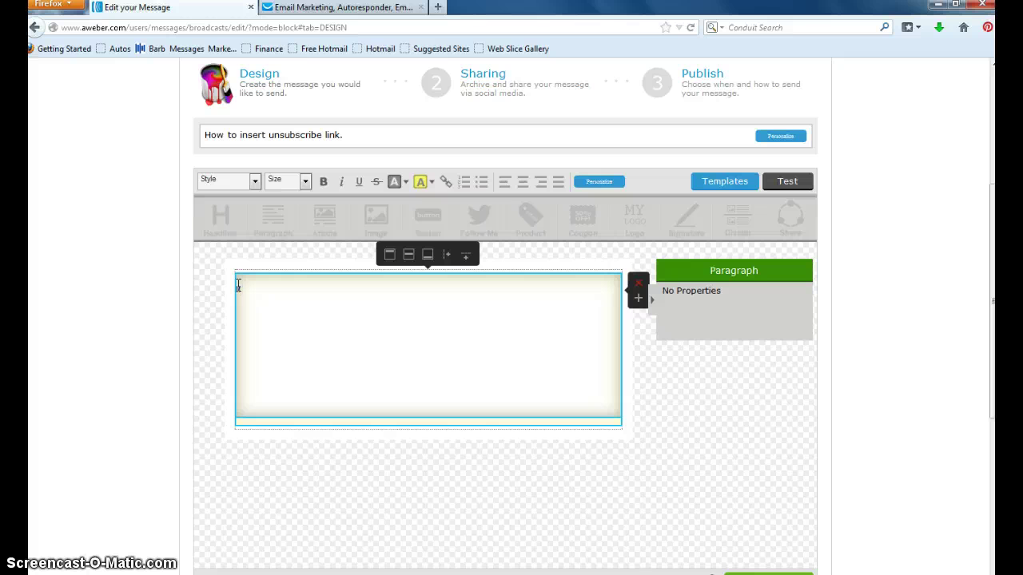
{"action": "type", "text": "If you no longer want to receive my emails ther"}
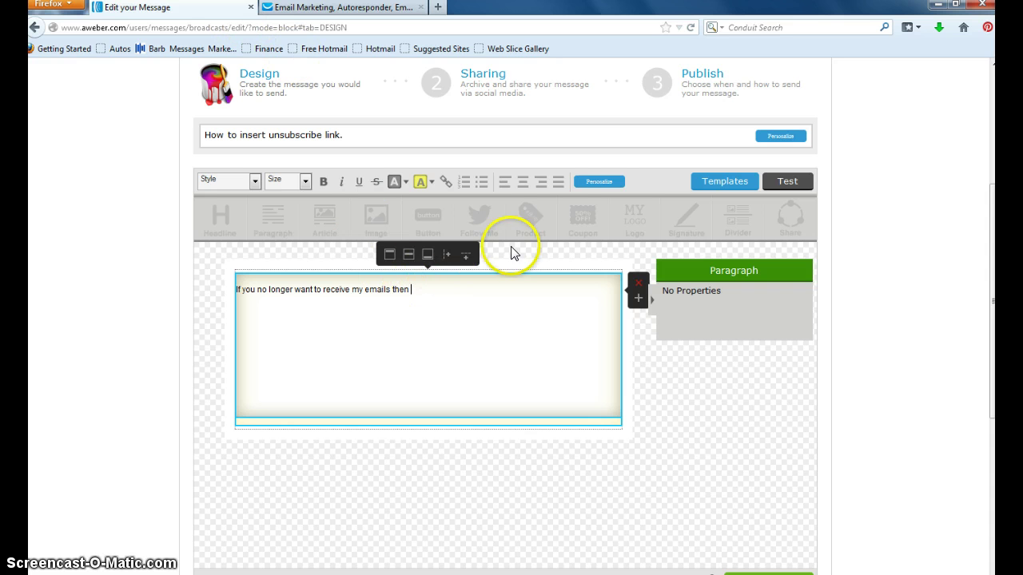
- Insert the Unsubscribe Link personalization snippet at the end of the message text
{"action": "left_click", "coordinate": [601, 182]}
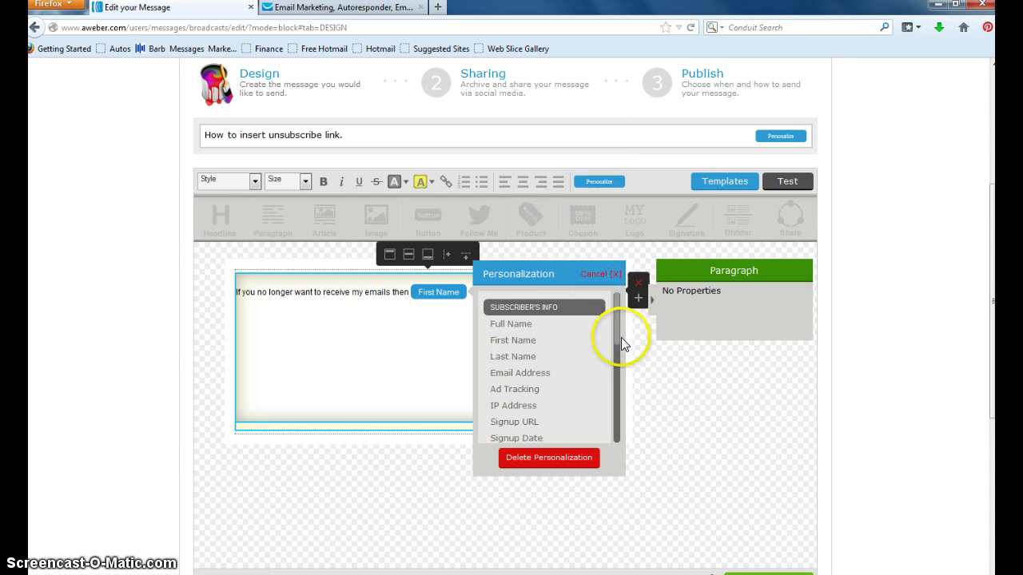
{"action": "left_click", "coordinate": [617, 320]}
{"action": "left_click_drag", "start_coordinate": [617, 320], "coordinate": [617, 361]}
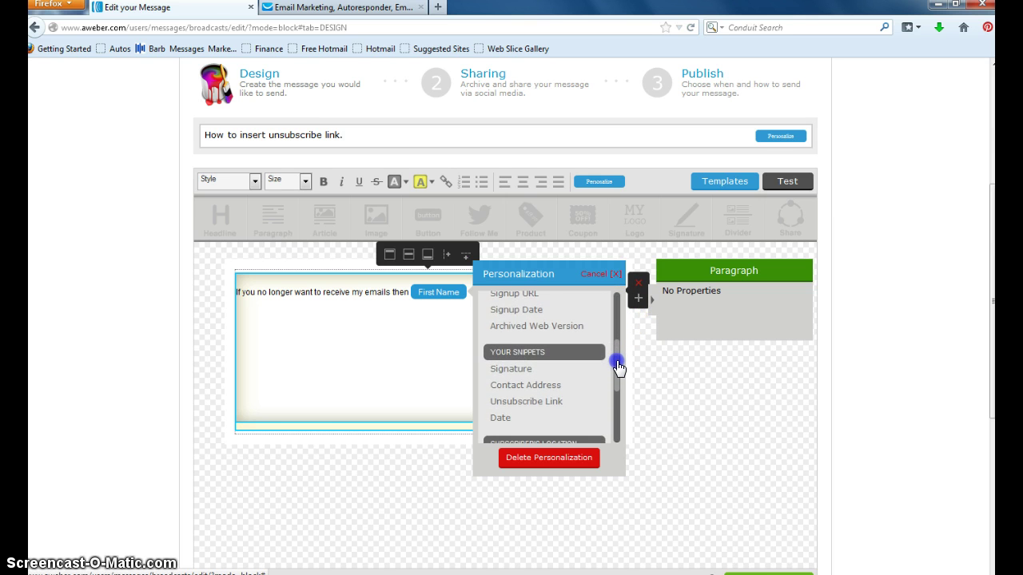
{"action": "left_click", "coordinate": [549, 404]}
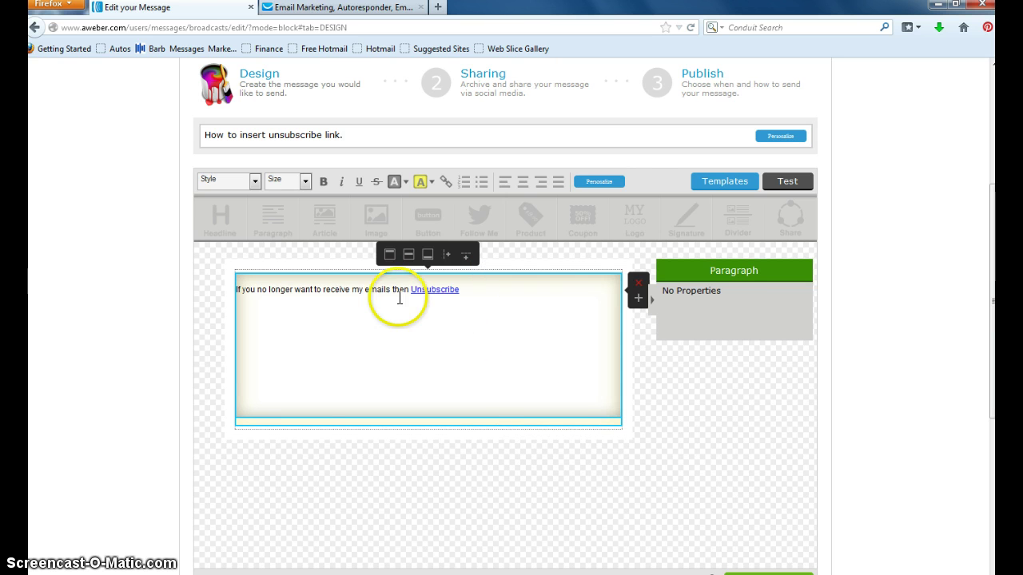
- Complete the sentence after the unsubscribe link with "here." and add two line breaks below it
{"action": "left_click", "coordinate": [461, 290]}
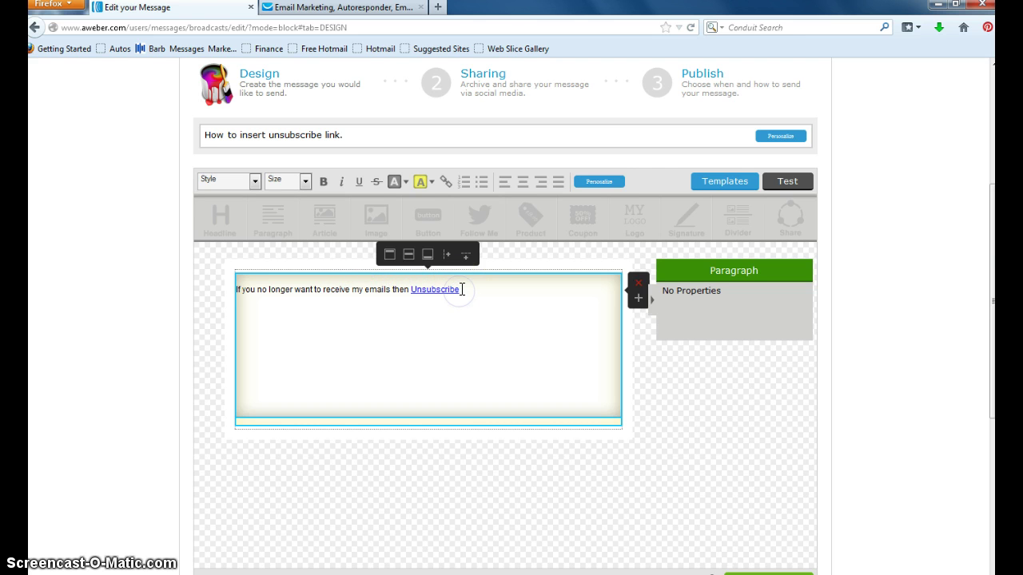
{"action": "type", "text": "here."}
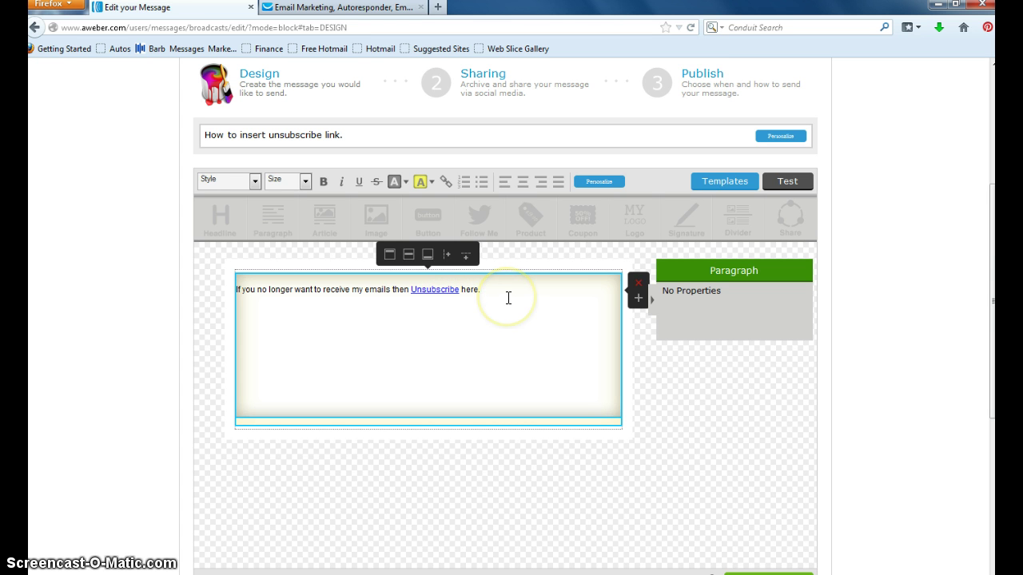
{"action": "key", "text": "Return"}
{"action": "key", "text": "Return"}
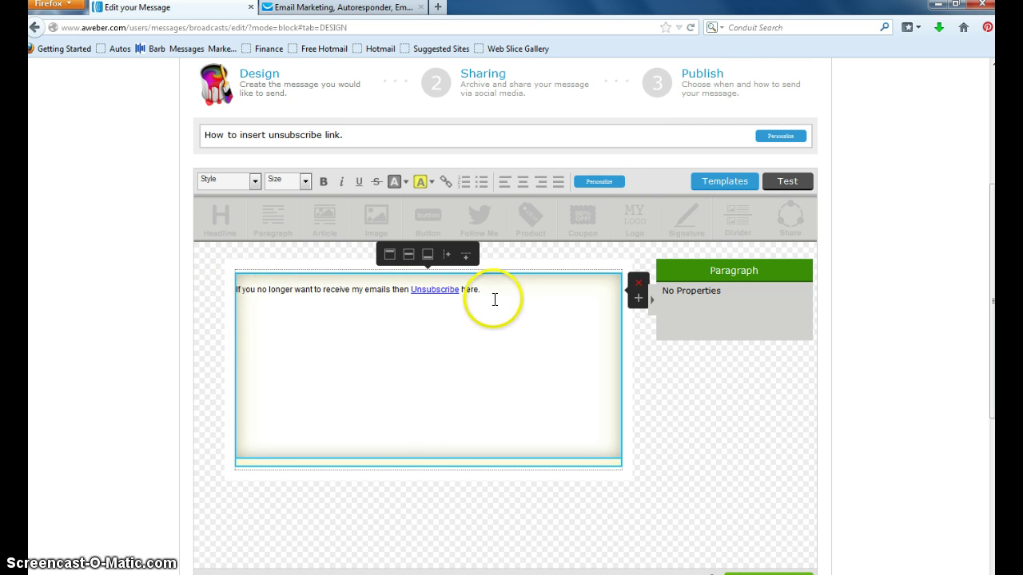
{"action": "scroll", "coordinate": [712, 411], "scroll_direction": "down", "scroll_amount": 2}
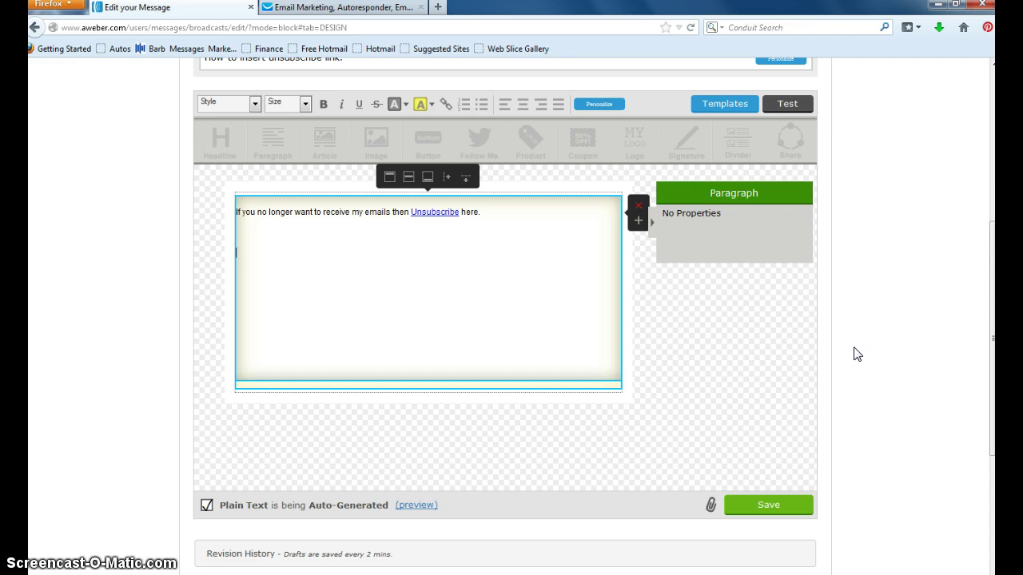
{"action": "left_click", "coordinate": [868, 376]}
{"action": "scroll", "coordinate": [869, 378], "scroll_direction": "up", "scroll_amount": 2}
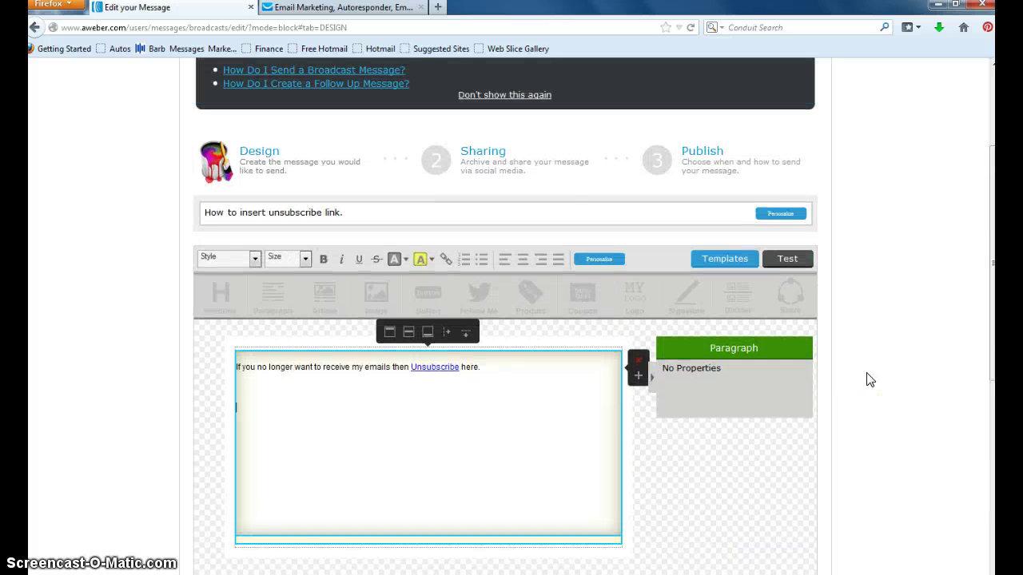
{"action": "scroll", "coordinate": [869, 380], "scroll_direction": "down", "scroll_amount": 4}
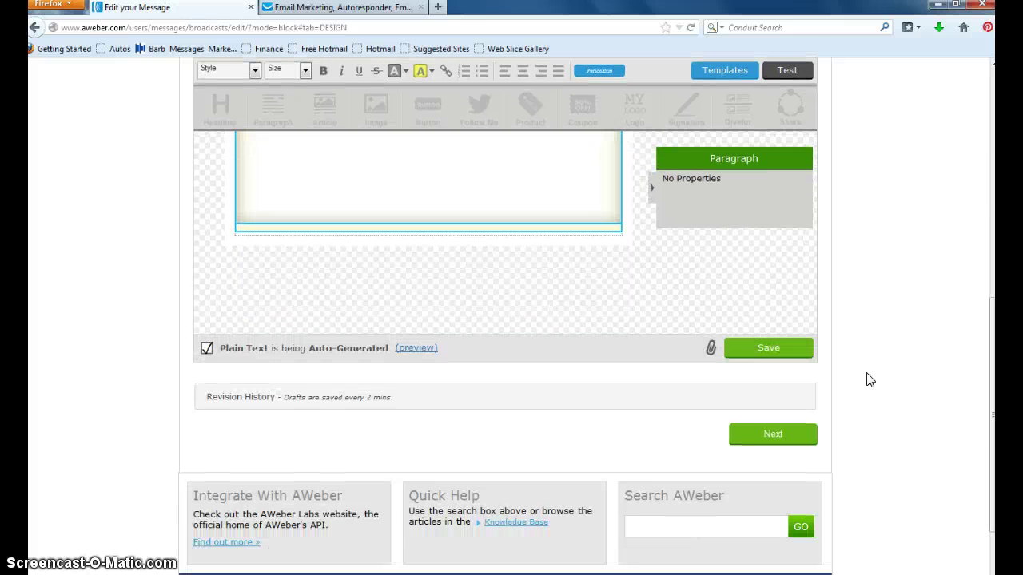
{"action": "left_click", "coordinate": [827, 420]}
{"action": "scroll", "coordinate": [955, 354], "scroll_direction": "up", "scroll_amount": 3}
{"action": "left_click", "coordinate": [472, 466]}
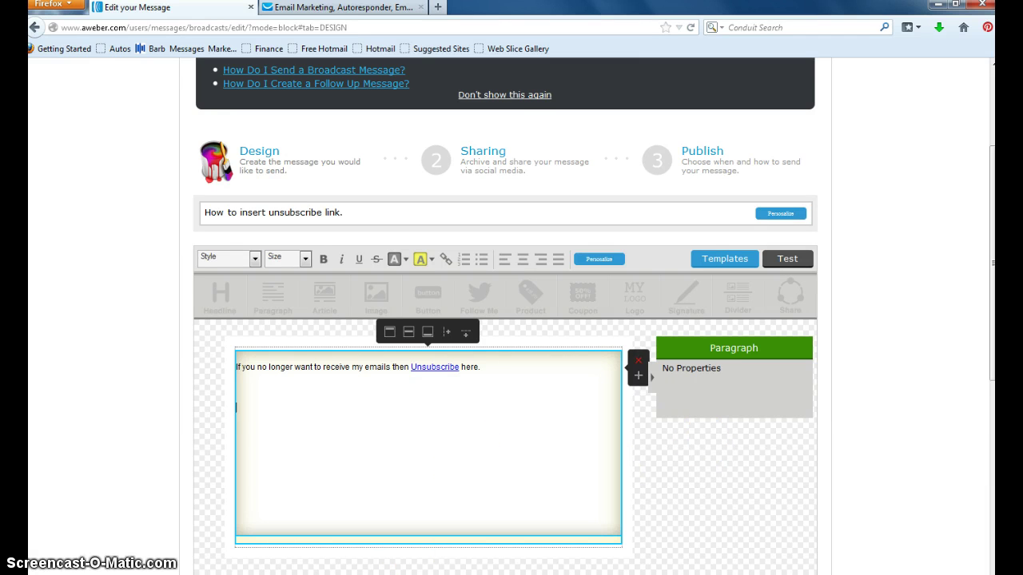